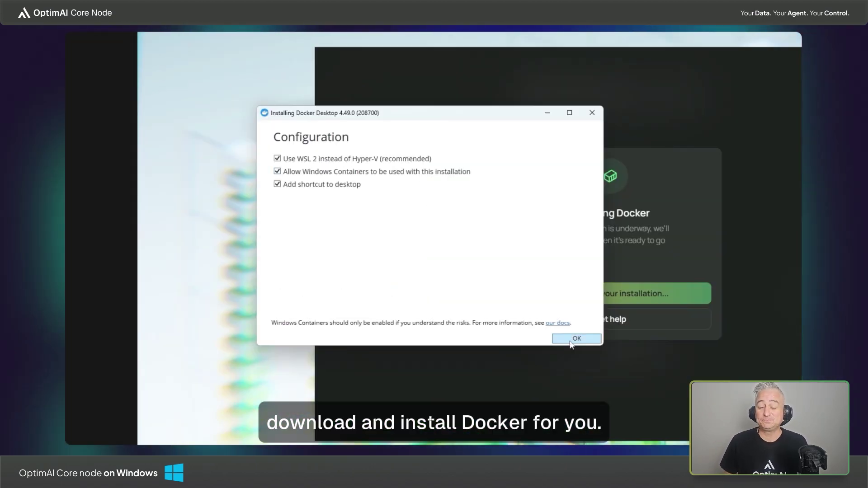
# Accept the WSL 2 and desktop-shortcut configuration, then close the finished Docker Desktop 4.49.0 installer
pyautogui.click(408, 304)
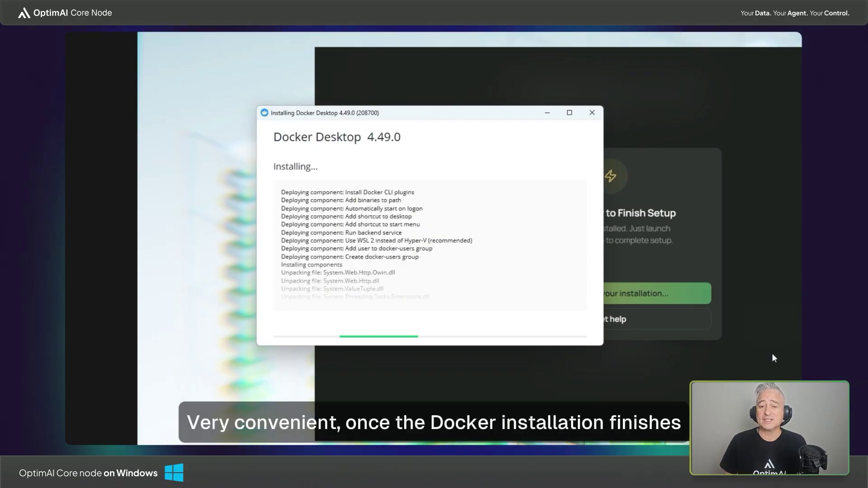
pyautogui.click(428, 245)
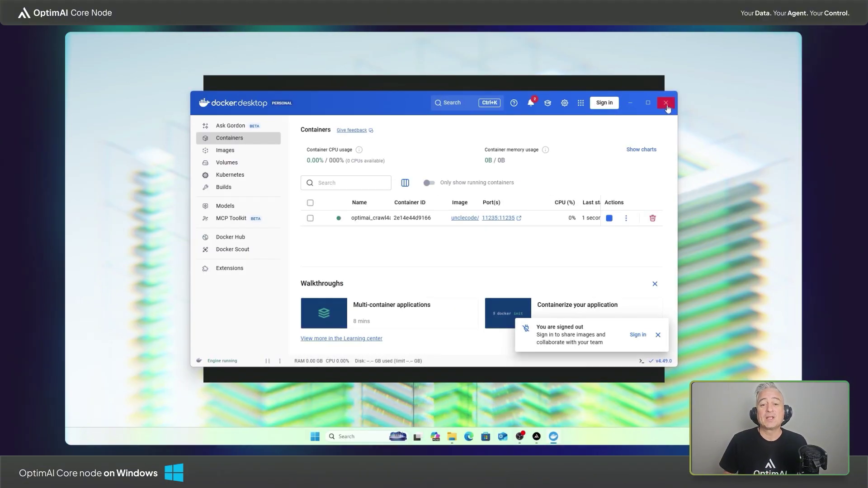
# Close Docker Desktop and sign in to OptimAI Core Node with the account email and password
pyautogui.click(666, 104)
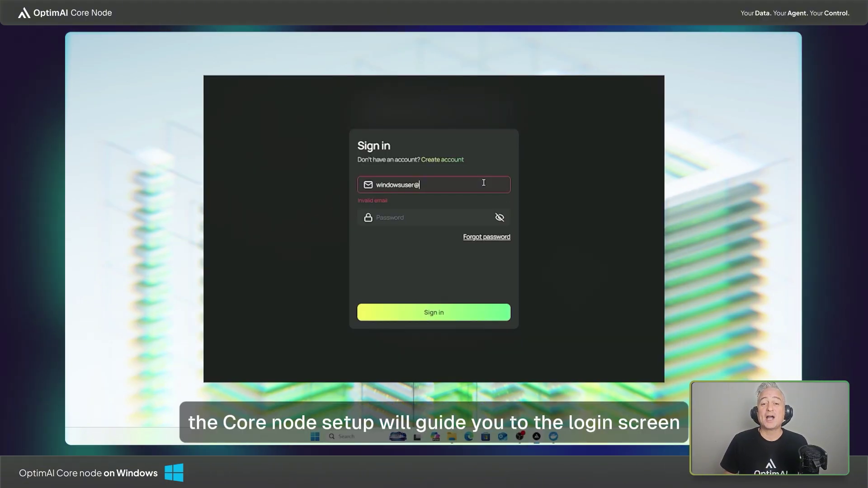
pyautogui.press('Tab')
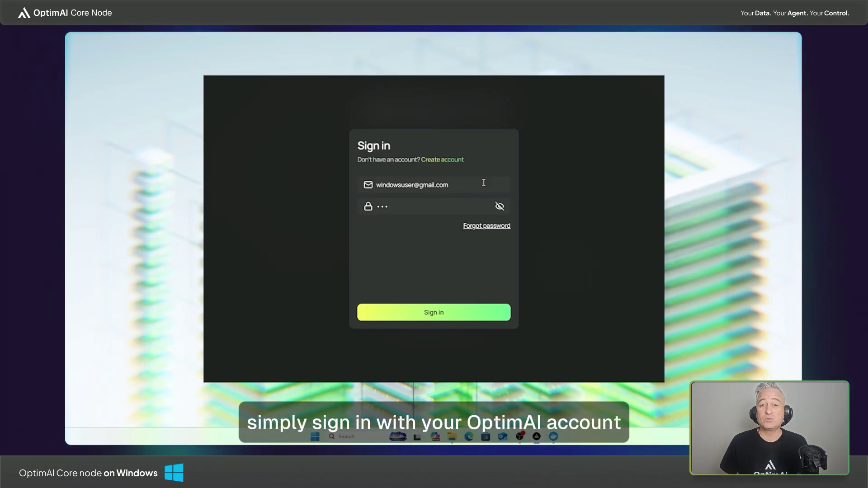
pyautogui.press('Return')
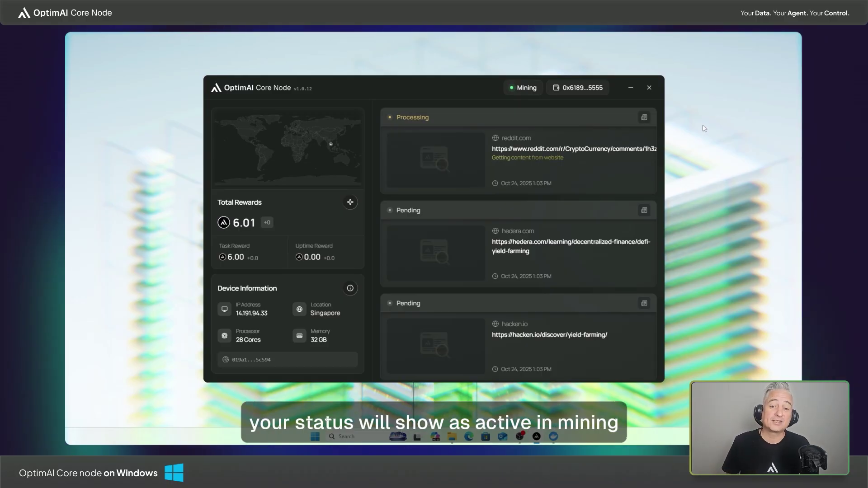
pyautogui.scroll(-2, 631, 194)
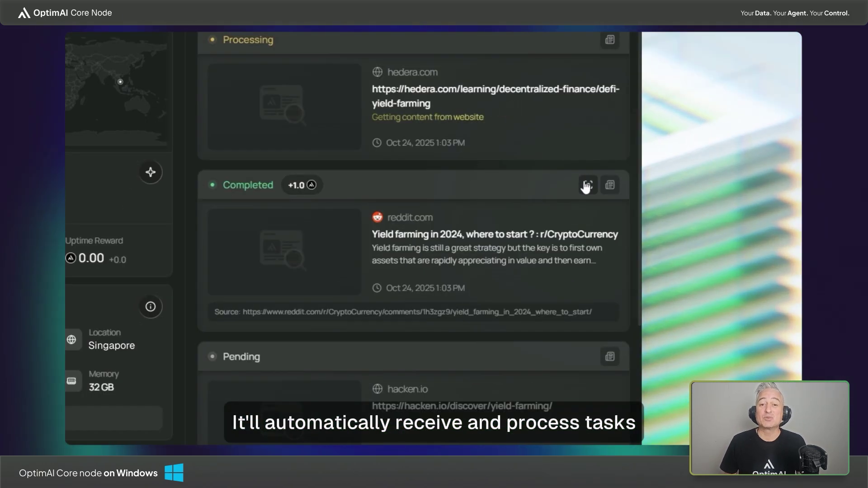
# Open the completed reddit task's Assignment Details and view its scraped data as Preview and JSON
pyautogui.click(630, 210)
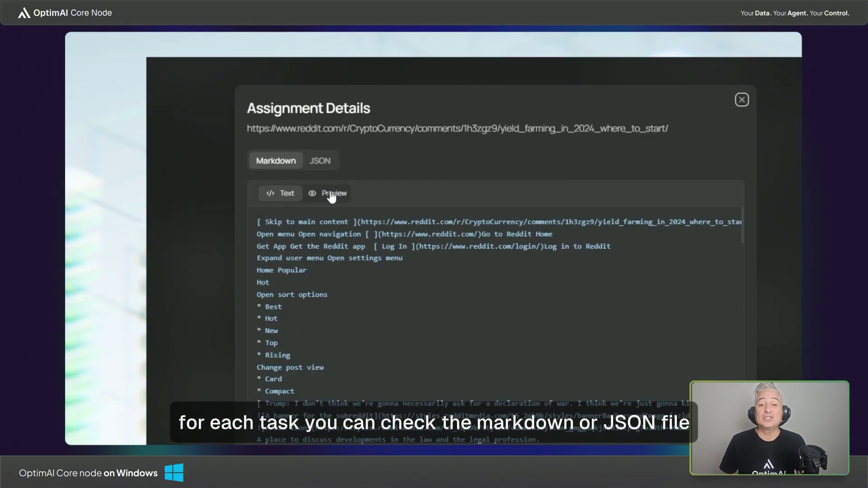
pyautogui.click(325, 164)
pyautogui.scroll(-5, 446, 303)
pyautogui.scroll(-5, 402, 240)
pyautogui.scroll(-5, 401, 239)
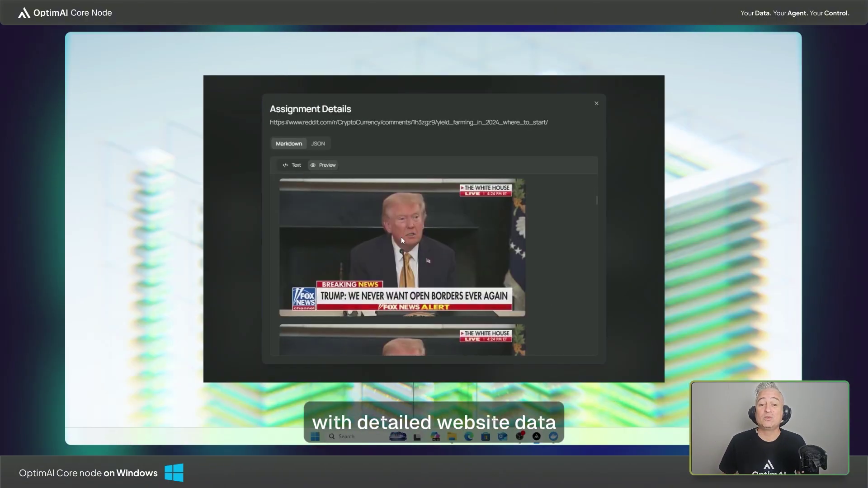
pyautogui.scroll(-5, 401, 240)
pyautogui.scroll(-5, 401, 240)
pyautogui.scroll(-5, 402, 240)
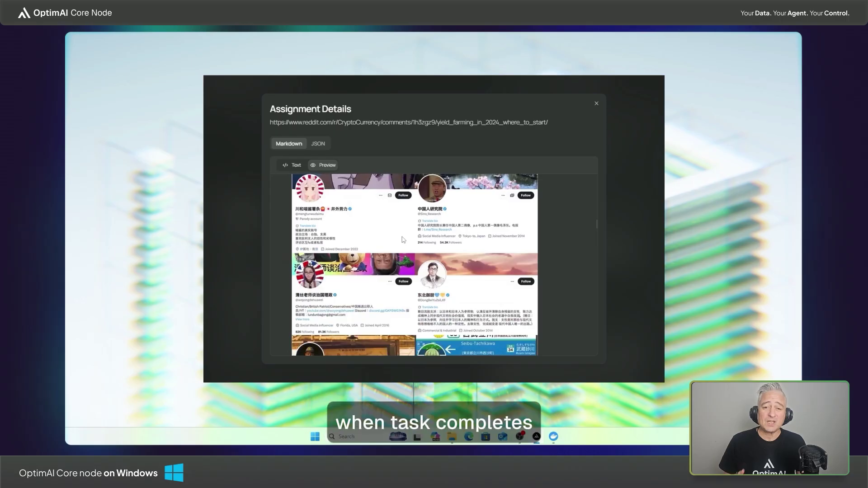
pyautogui.scroll(-5, 402, 239)
pyautogui.scroll(3, 402, 238)
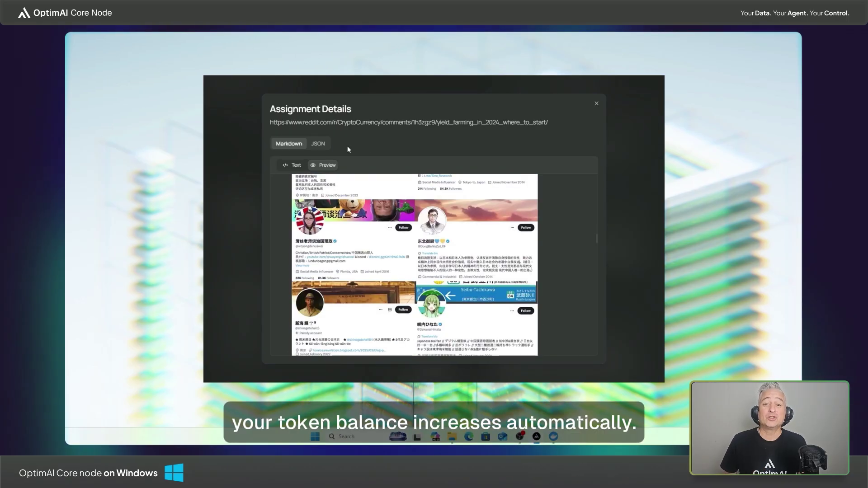
pyautogui.click(318, 144)
# Close the reddit details, view the hacken.io task's Preview and JSON, then close it
pyautogui.click(597, 125)
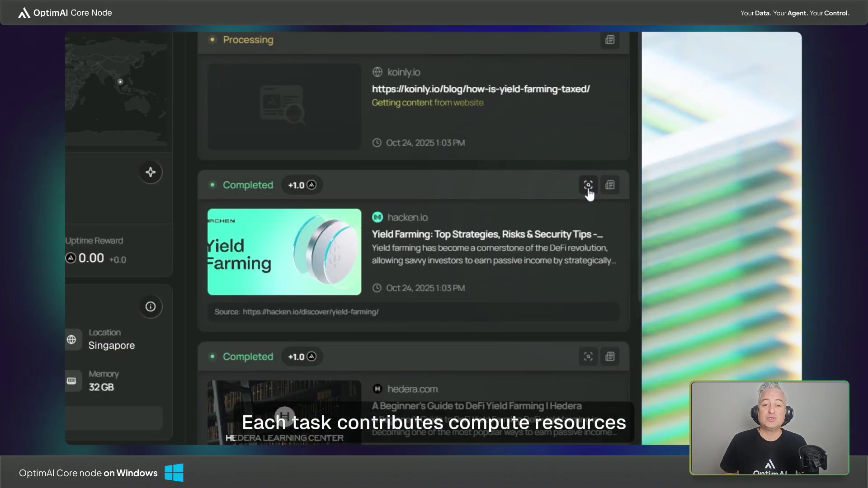
pyautogui.click(630, 211)
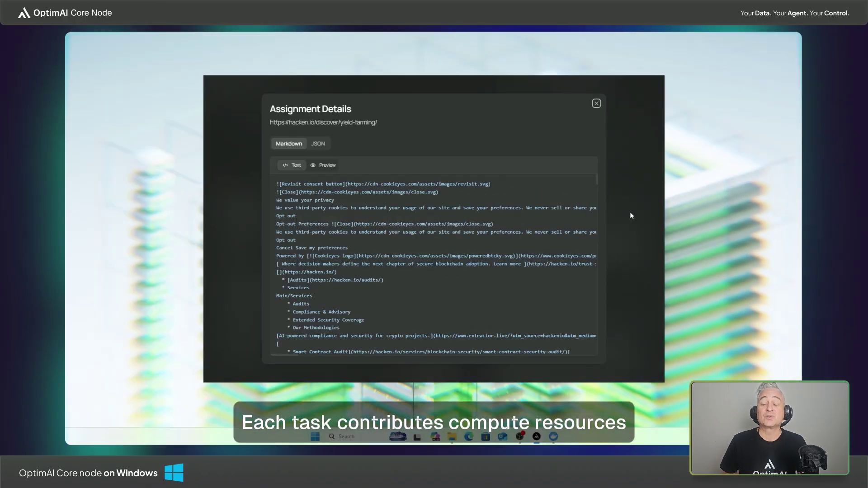
pyautogui.scroll(-15, 434, 289)
pyautogui.scroll(5, 433, 289)
pyautogui.scroll(5, 433, 289)
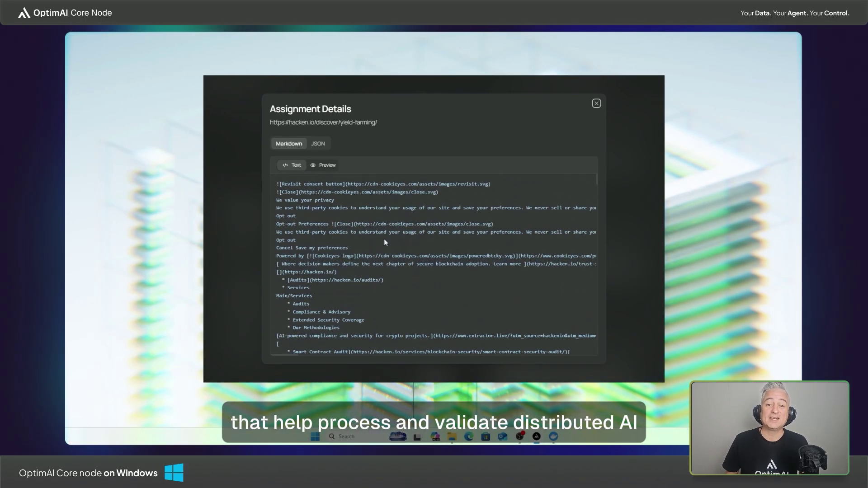
pyautogui.click(325, 164)
pyautogui.scroll(-3, 449, 272)
pyautogui.scroll(-5, 448, 272)
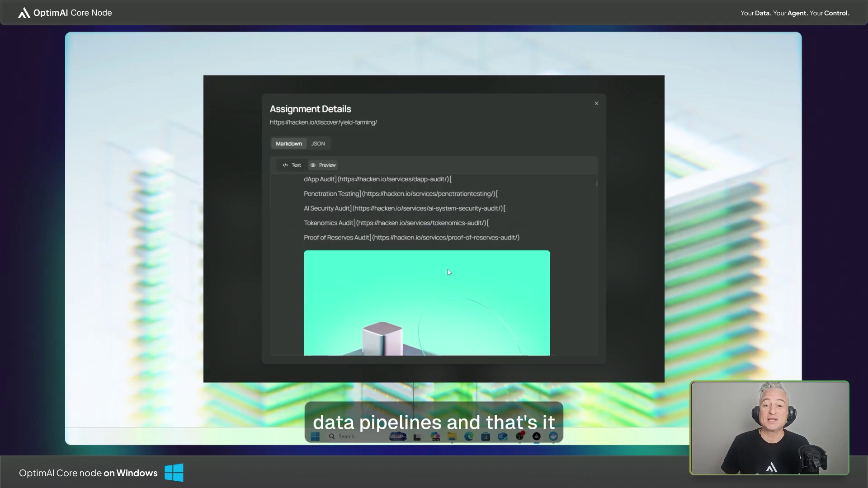
pyautogui.scroll(-5, 449, 272)
pyautogui.scroll(-5, 448, 274)
pyautogui.scroll(-3, 449, 273)
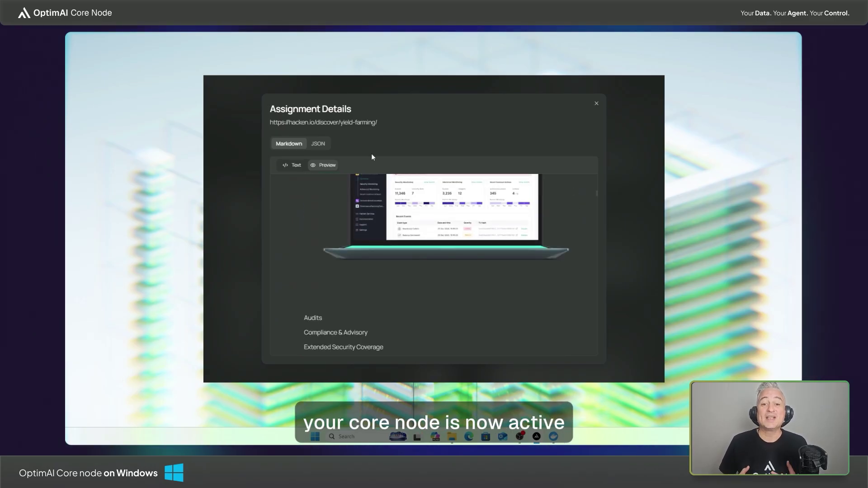
pyautogui.click(315, 144)
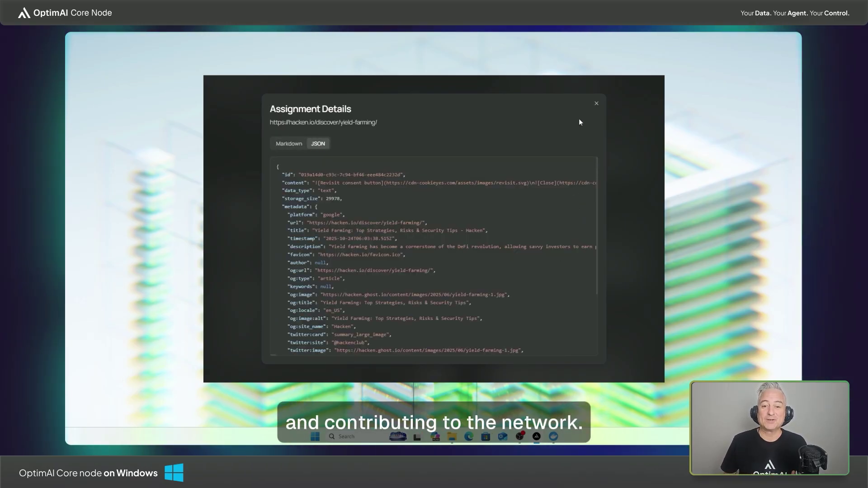
pyautogui.scroll(-5, 506, 268)
pyautogui.scroll(5, 505, 268)
pyautogui.click(597, 104)
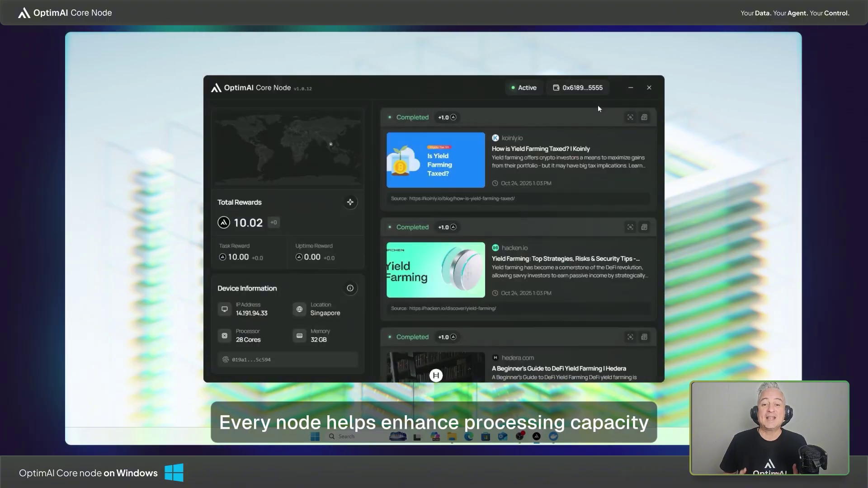
pyautogui.click(645, 227)
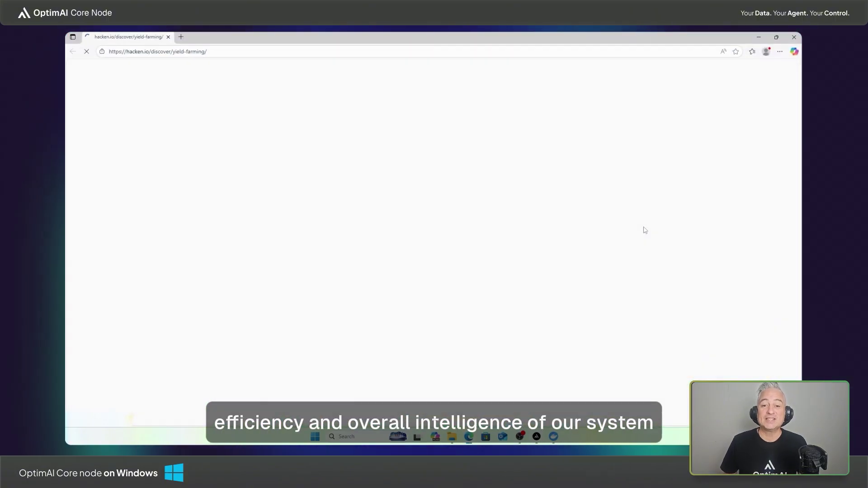